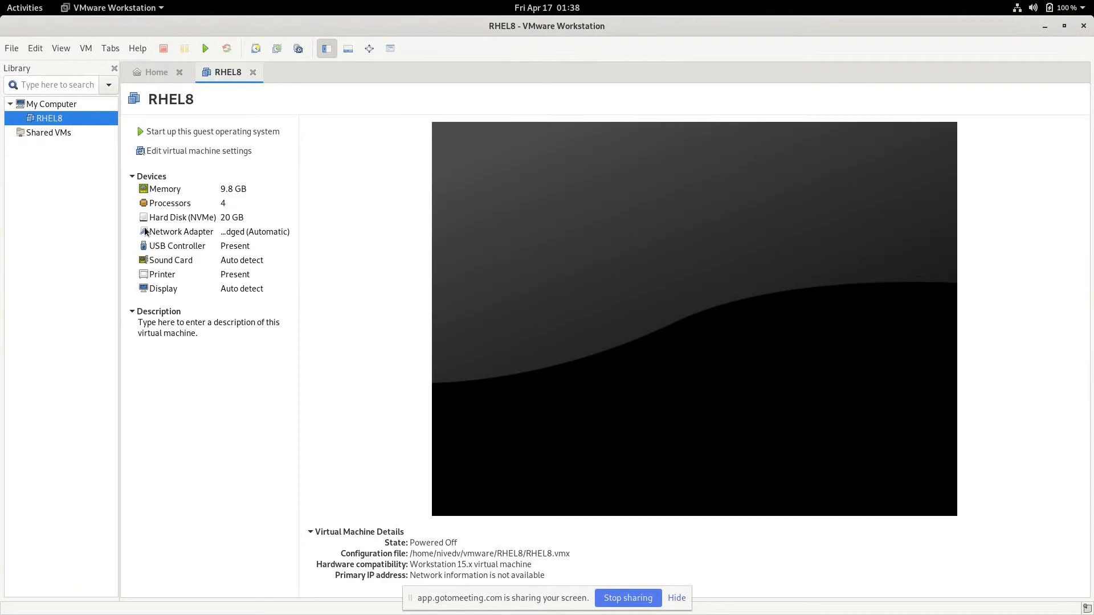
# Start the RHEL8 virtual machine, dismiss the graphics support notices and boot the Red Hat Enterprise Linux (4.18.0-80.el8.x86_64) 8.0 entry
pyautogui.click(221, 134)
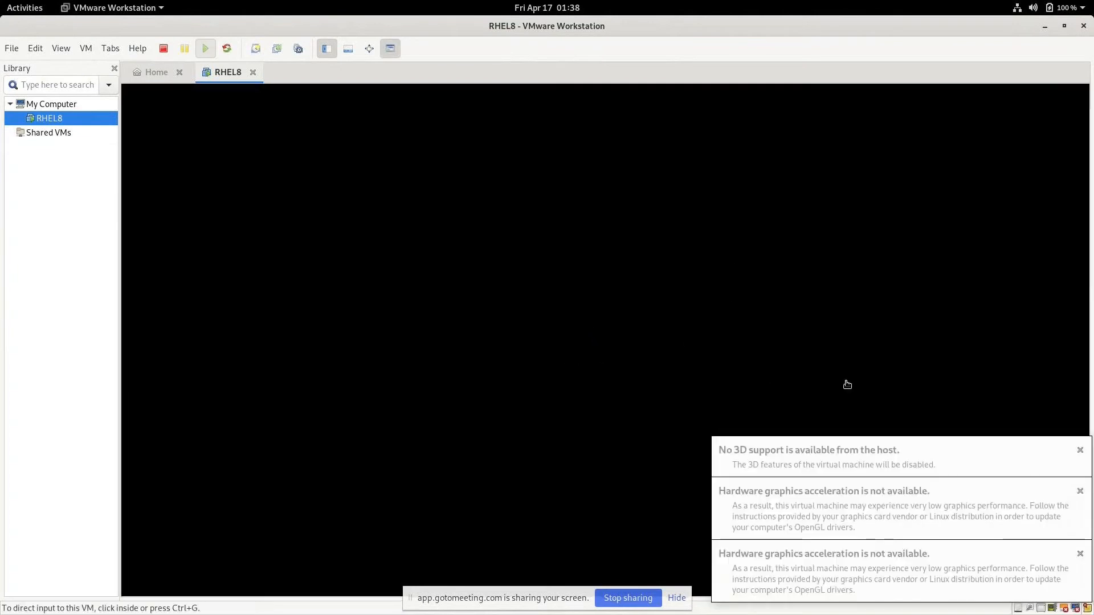
pyautogui.click(1081, 450)
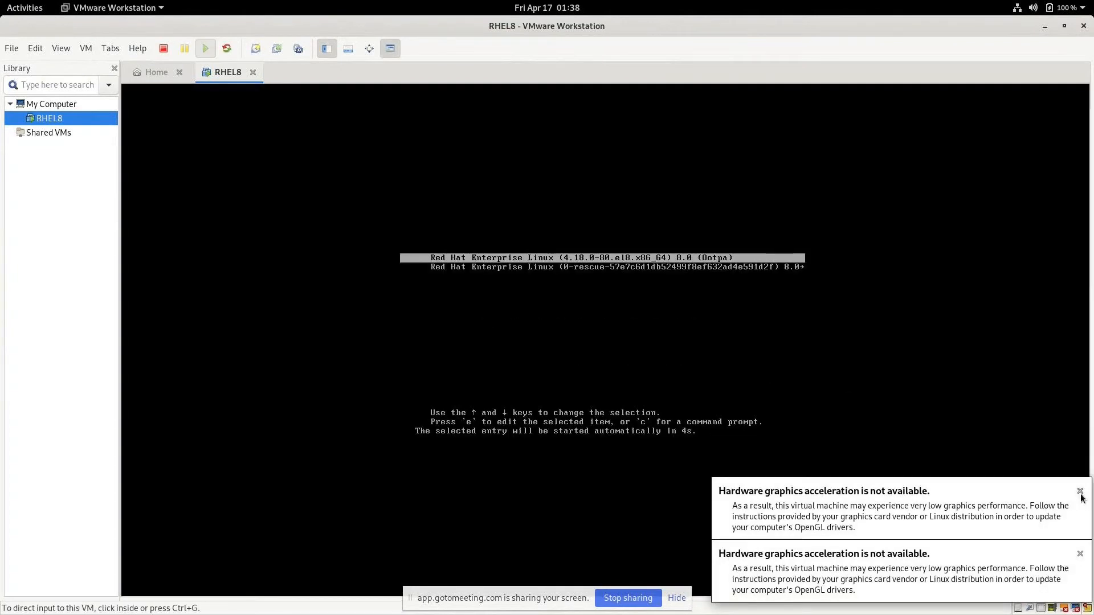
pyautogui.click(1081, 491)
pyautogui.click(1080, 554)
pyautogui.click(728, 359)
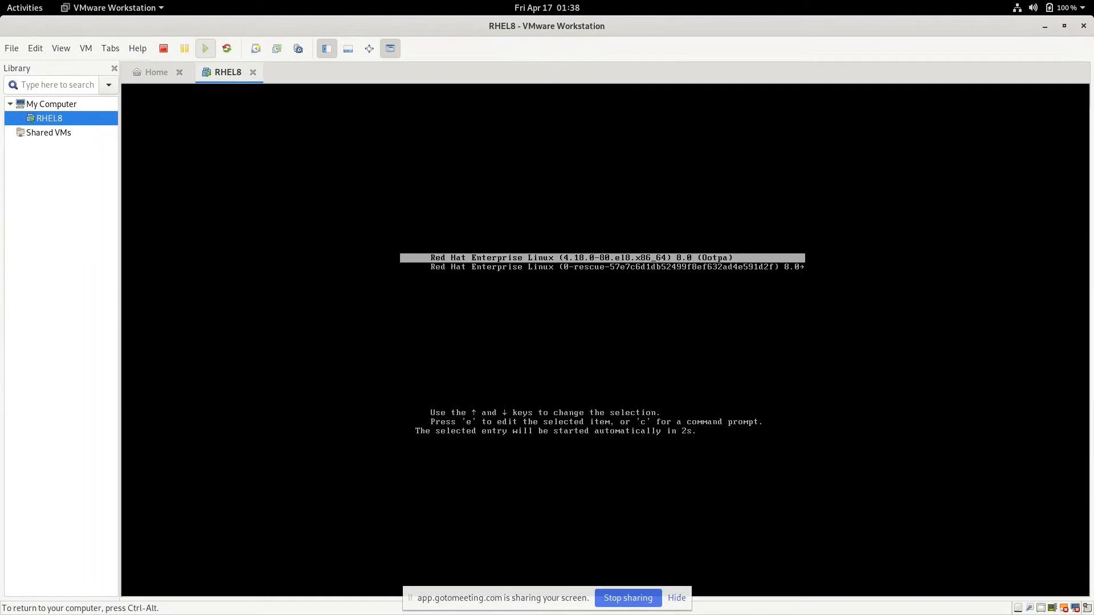
pyautogui.press('Return')
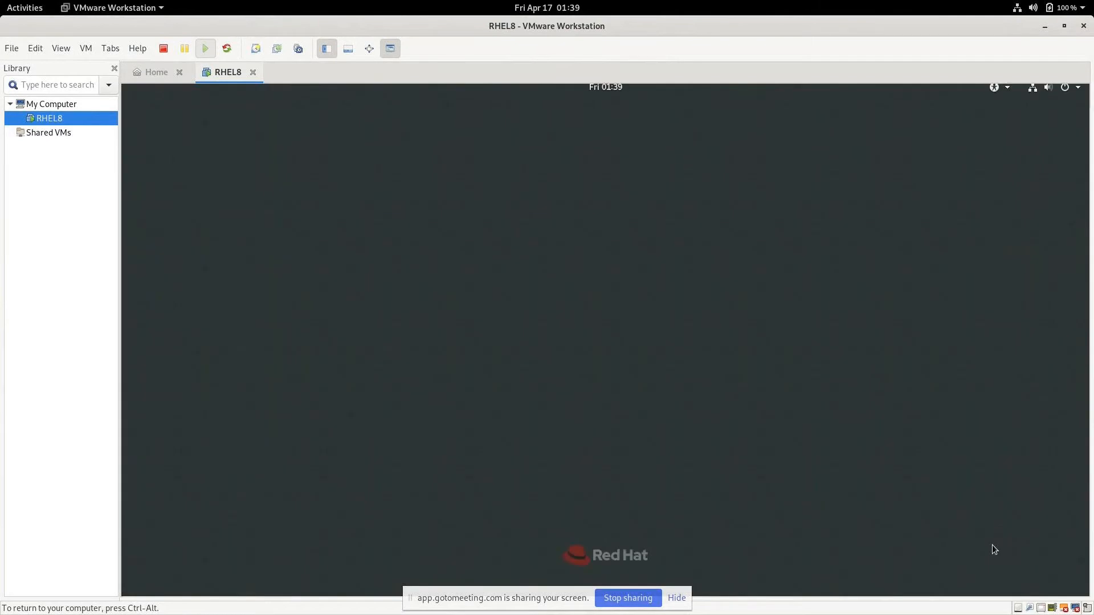
# Sign in to the guest desktop by entering the account password for the listed user
pyautogui.press('Return')
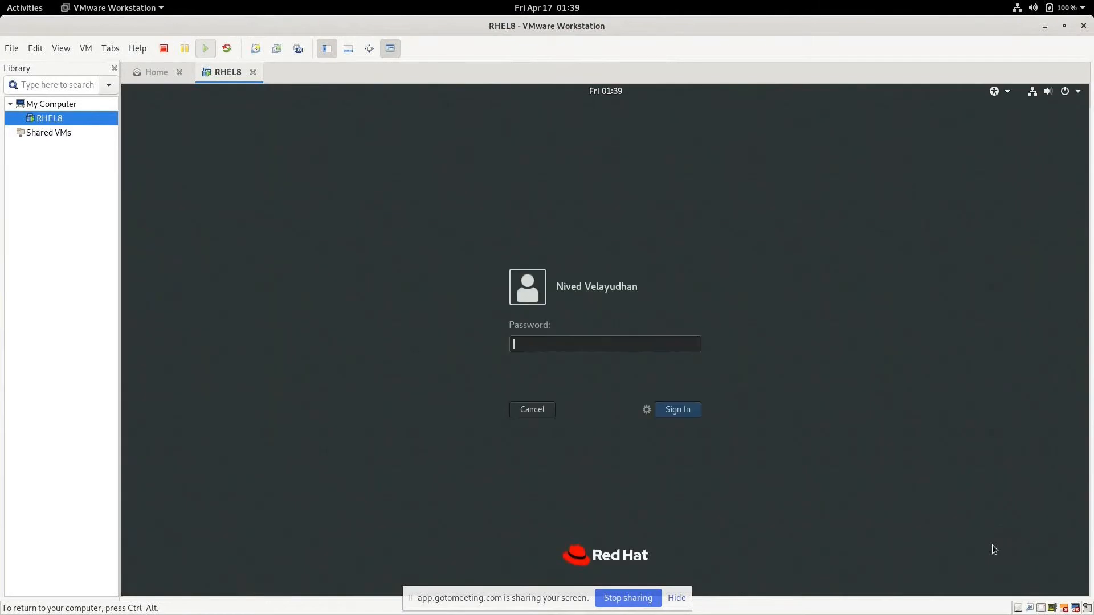
pyautogui.write('••••••')
pyautogui.press('Return')
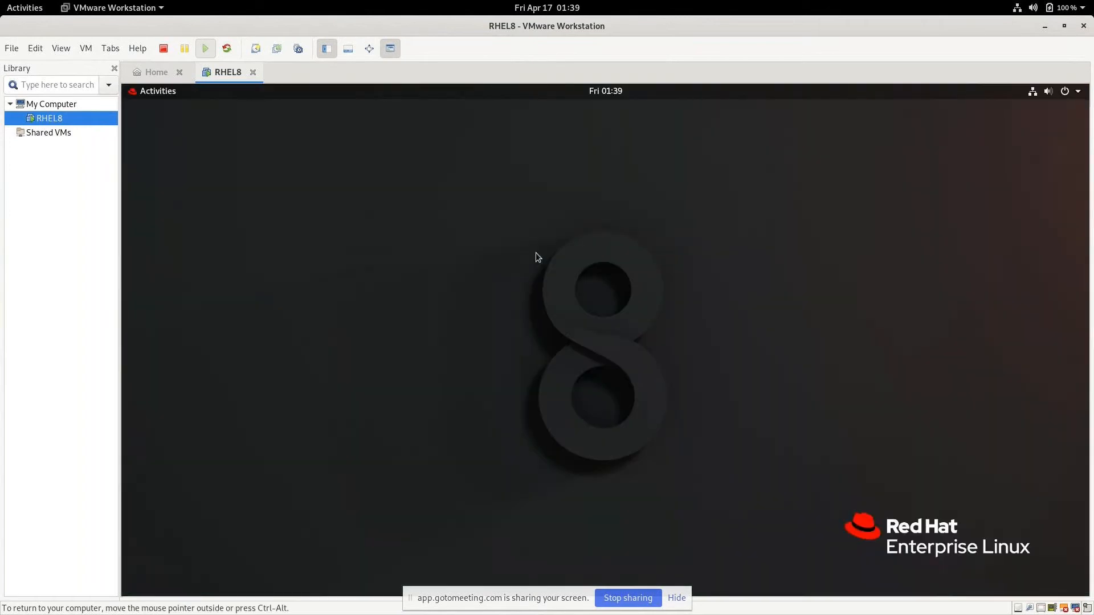
# Open a terminal in the guest and run lsblk to examine the existing disk and its partitions
pyautogui.click(167, 93)
pyautogui.click(157, 434)
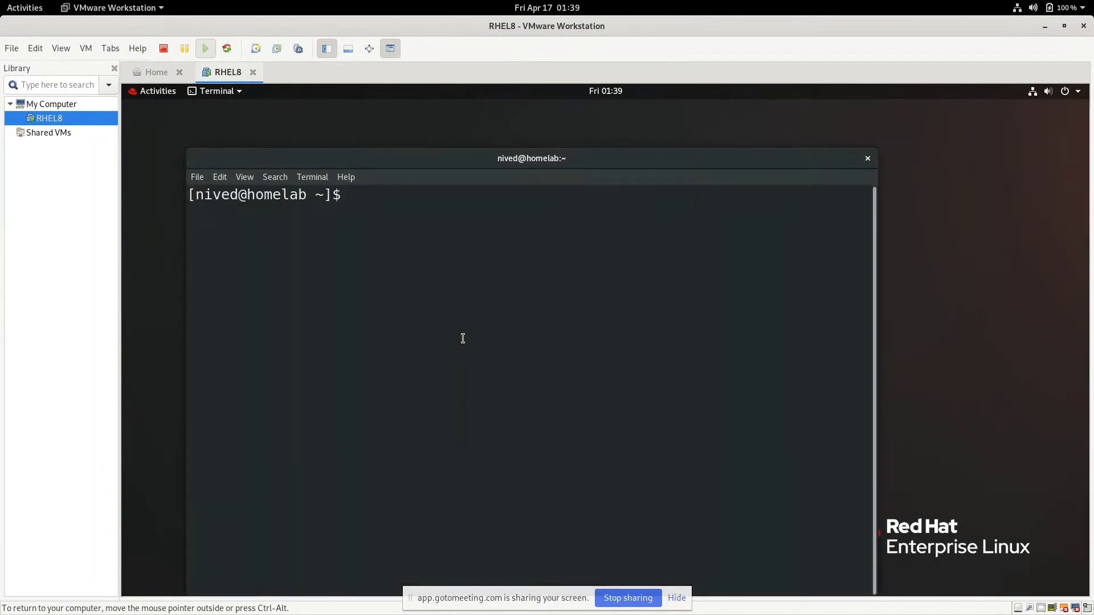
pyautogui.write('lsblk')
pyautogui.press('Return')
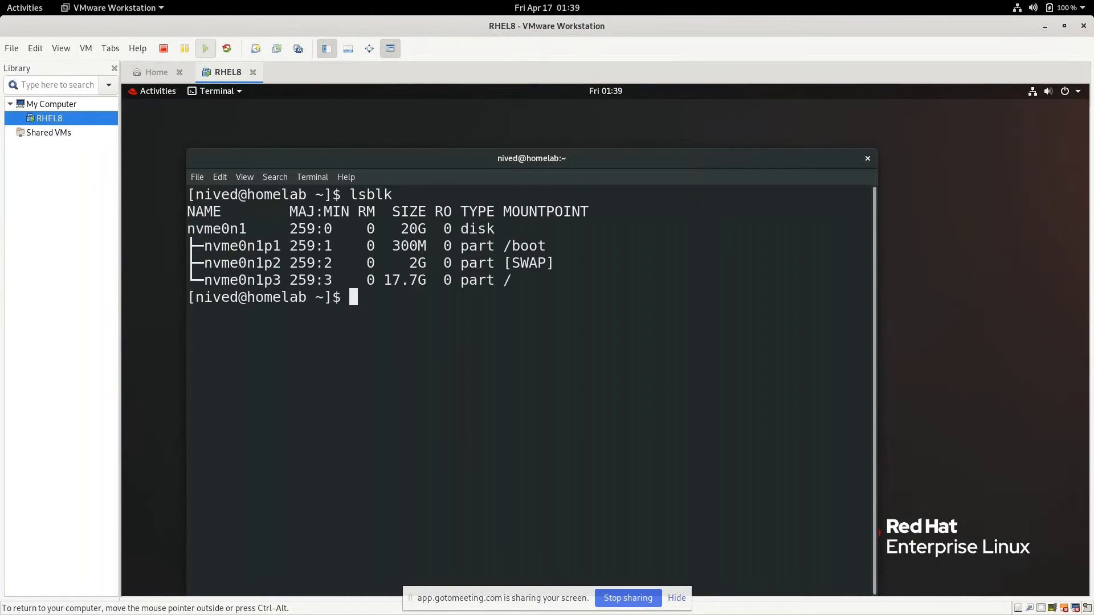
pyautogui.doubleClick(214, 230)
pyautogui.doubleClick(494, 231)
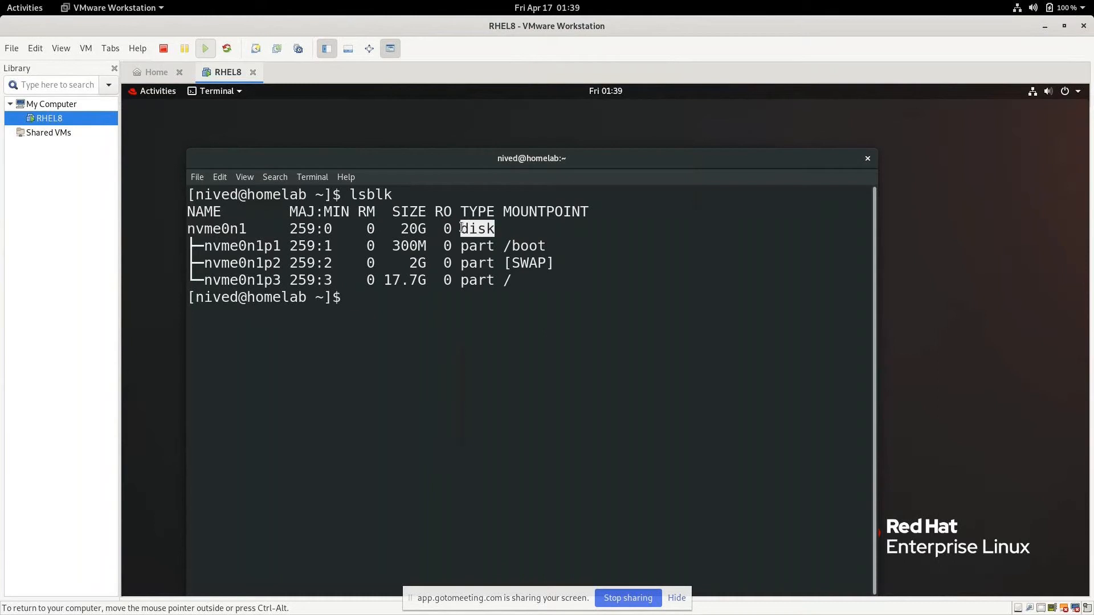
pyautogui.moveTo(204, 229); pyautogui.dragTo(278, 281)
pyautogui.click(518, 329)
pyautogui.press('Return')
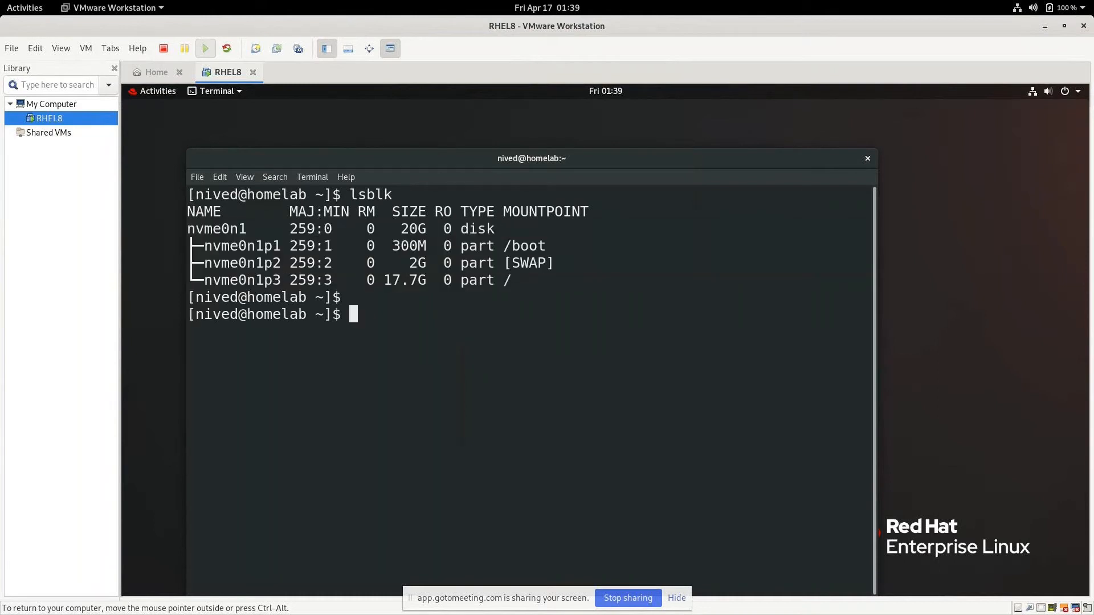
# Clear the terminal and run ifconfig | less to check the ens160 interface and its IP address, leaving the pager when finished
pyautogui.hotkey('ctrl', 'l')
pyautogui.write('ifconfig |')
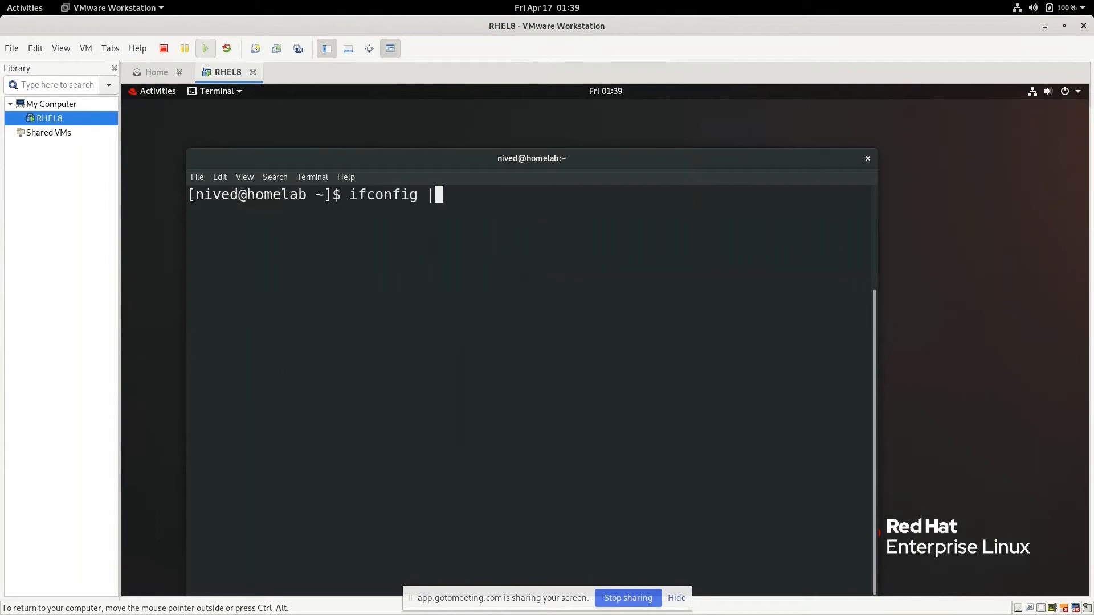
pyautogui.write(' less')
pyautogui.press('Return')
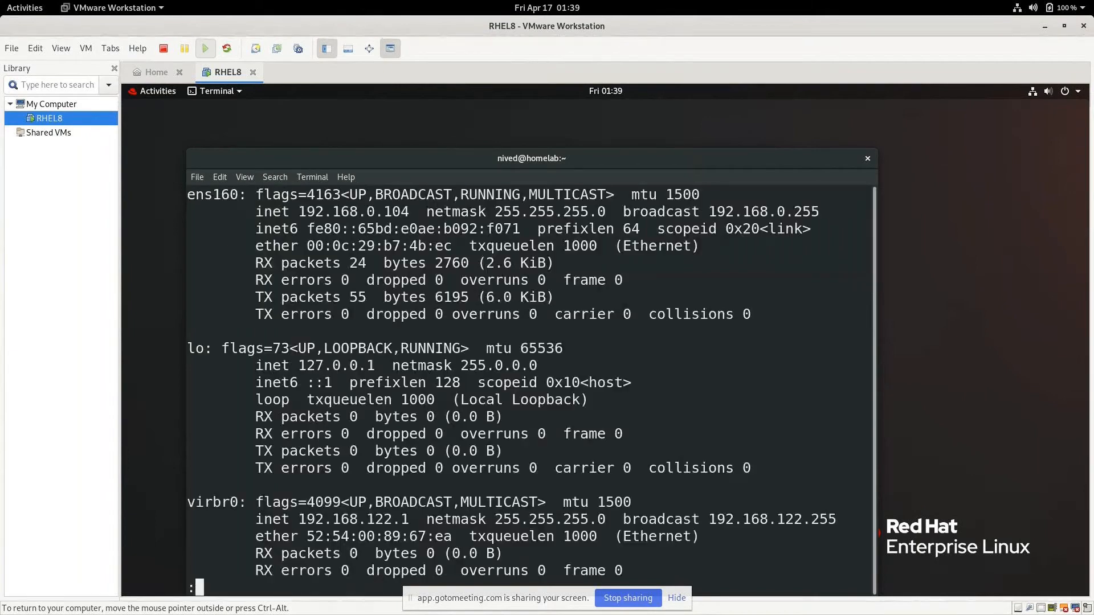
pyautogui.doubleClick(244, 198)
pyautogui.doubleClick(301, 211)
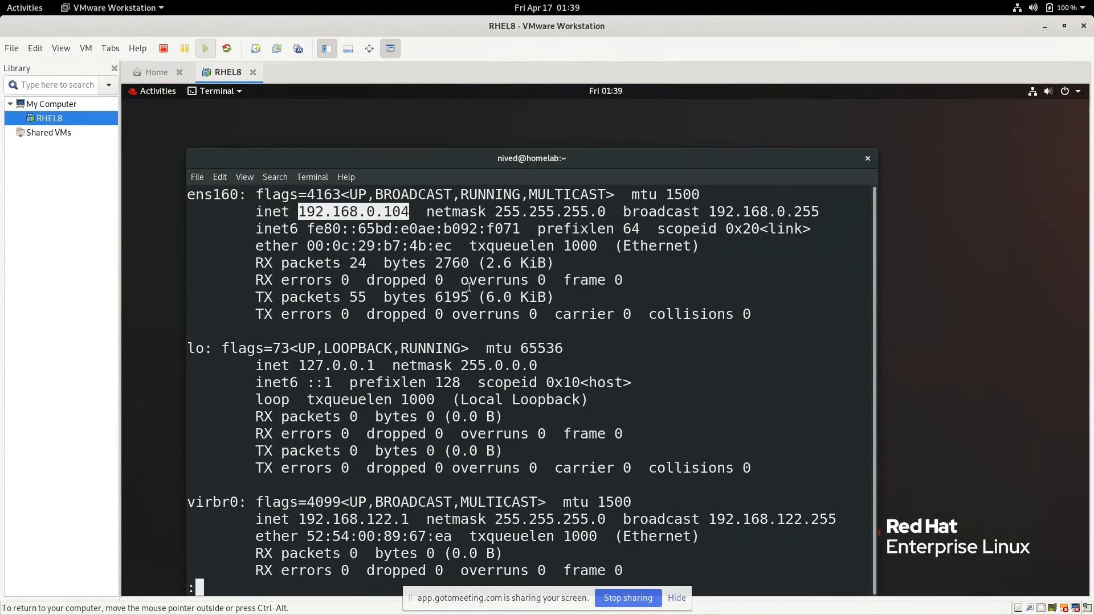
pyautogui.press('q')
# Clear the terminal and shut the guest down with the poweroff command
pyautogui.hotkey('ctrl', 'l')
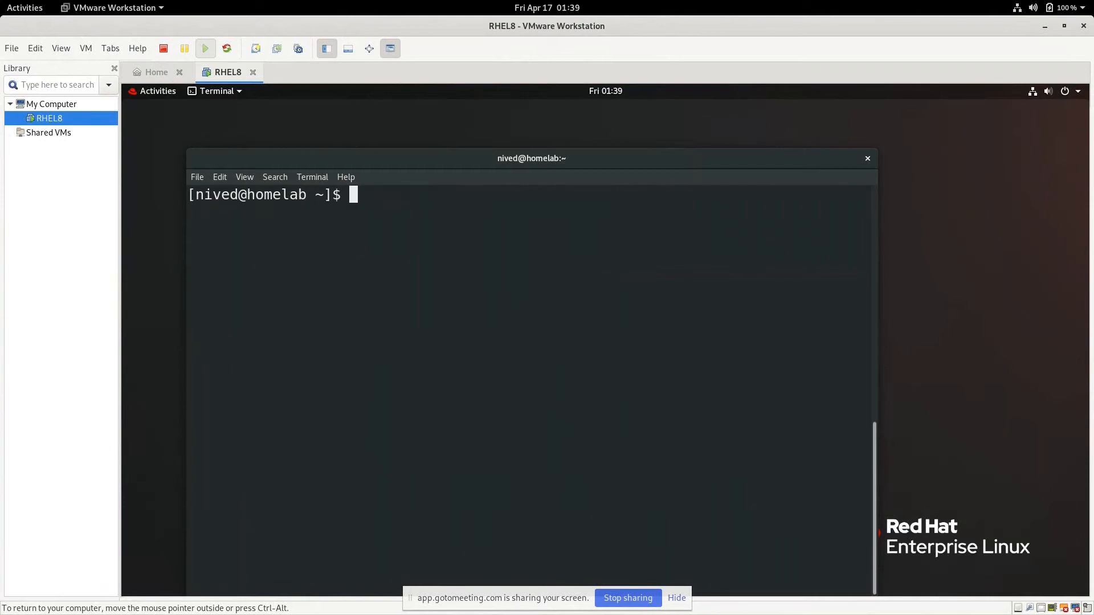
pyautogui.write('poweroff')
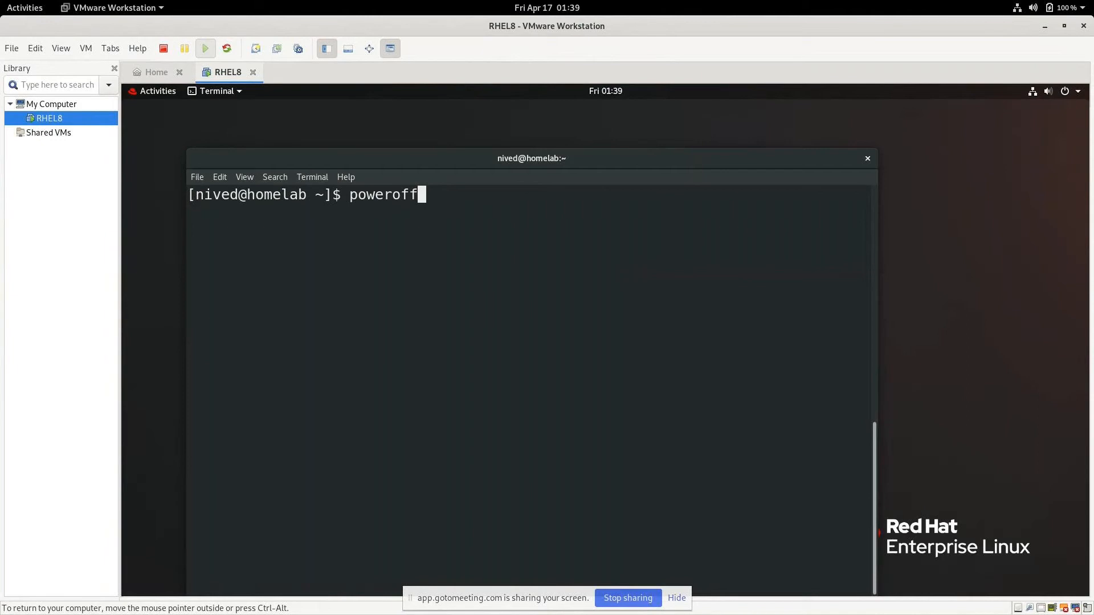
pyautogui.press('Return')
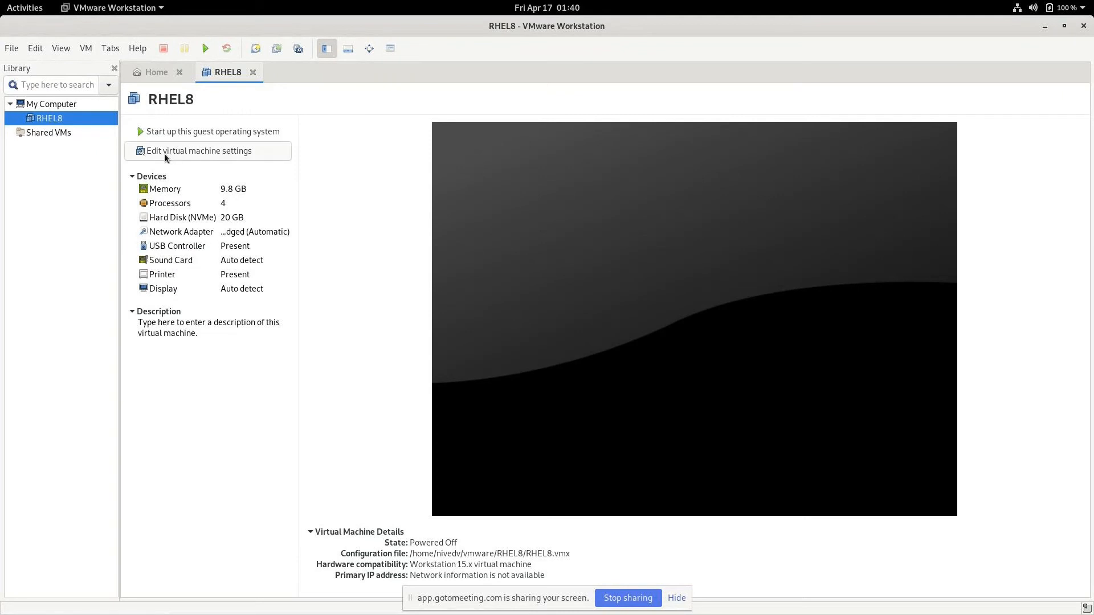
# In the RHEL8 virtual machine settings, begin adding a hard disk of type NVMe as a new virtual disk
pyautogui.click(213, 150)
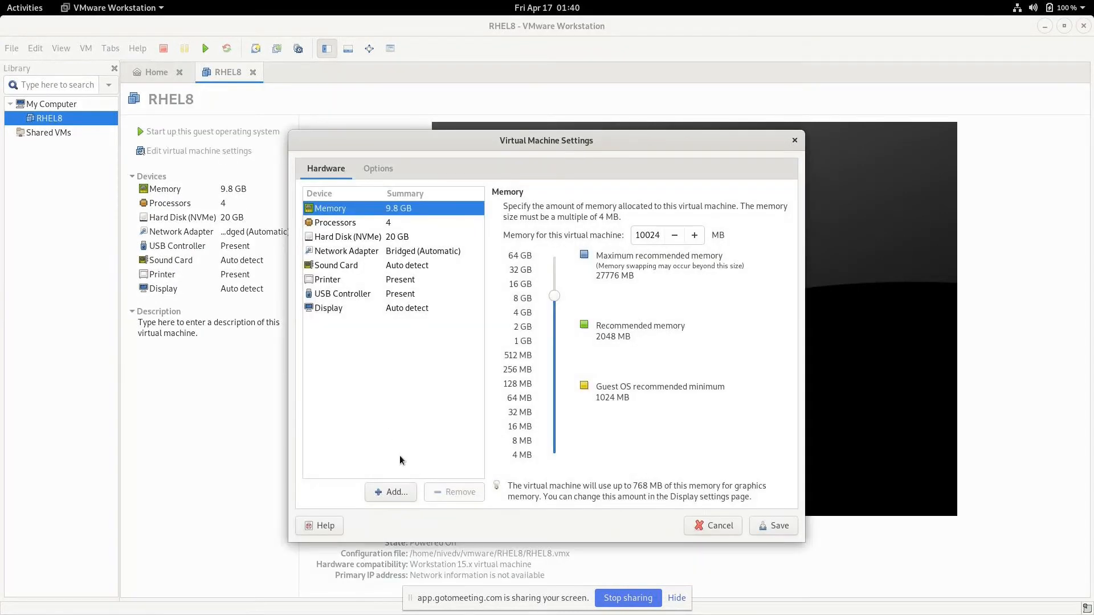
pyautogui.click(384, 494)
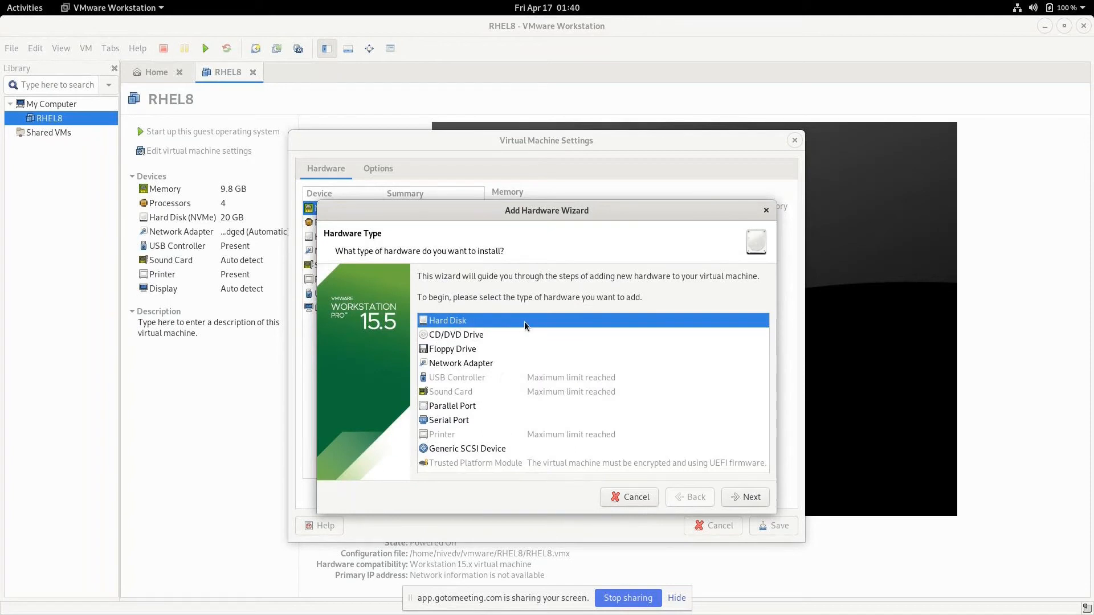
pyautogui.click(753, 498)
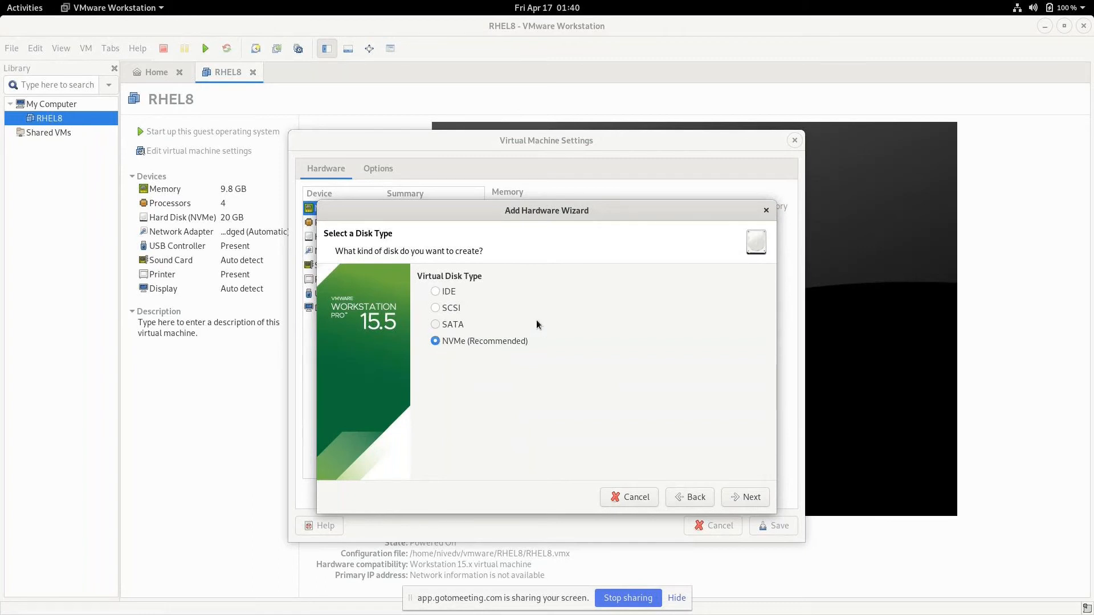
pyautogui.click(743, 497)
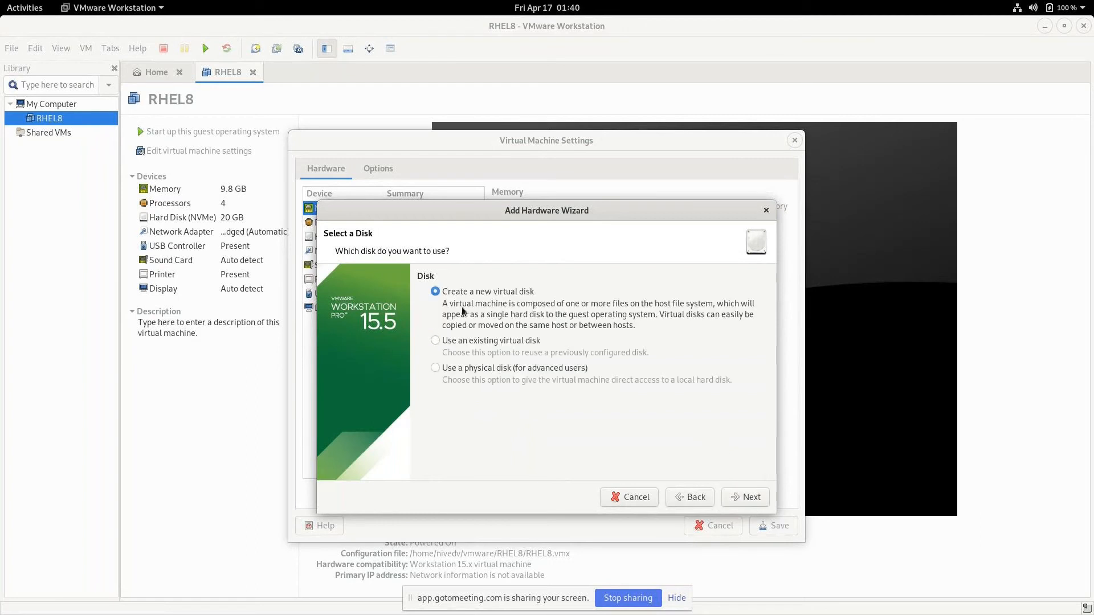
pyautogui.click(757, 497)
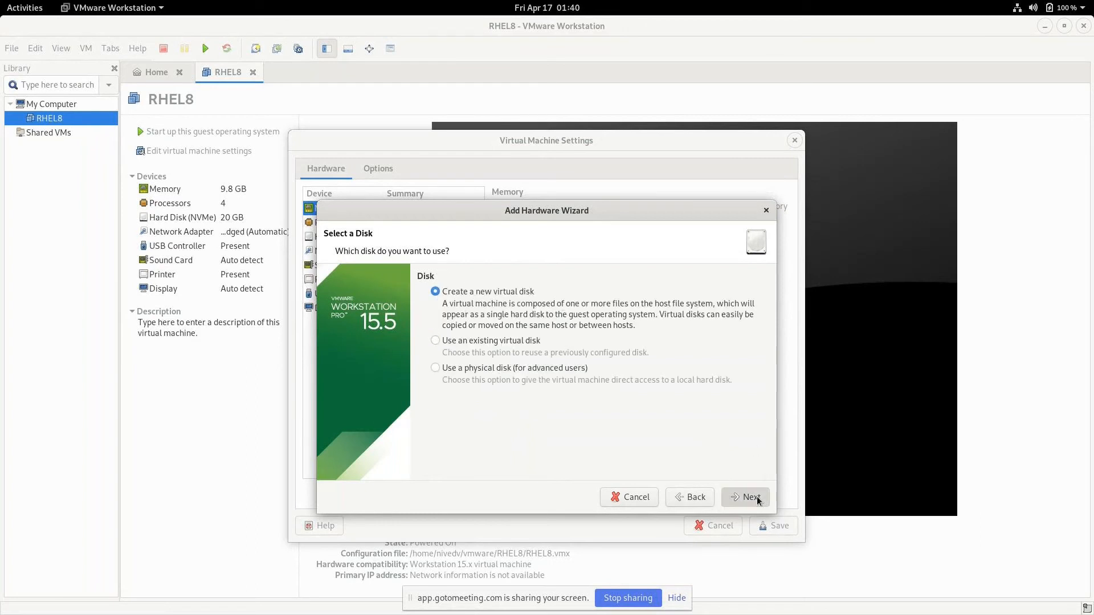
# Set the new disk's maximum size to 10 GB, store it as a single file and create it as RHEL8-0.vmdk
pyautogui.click(540, 294)
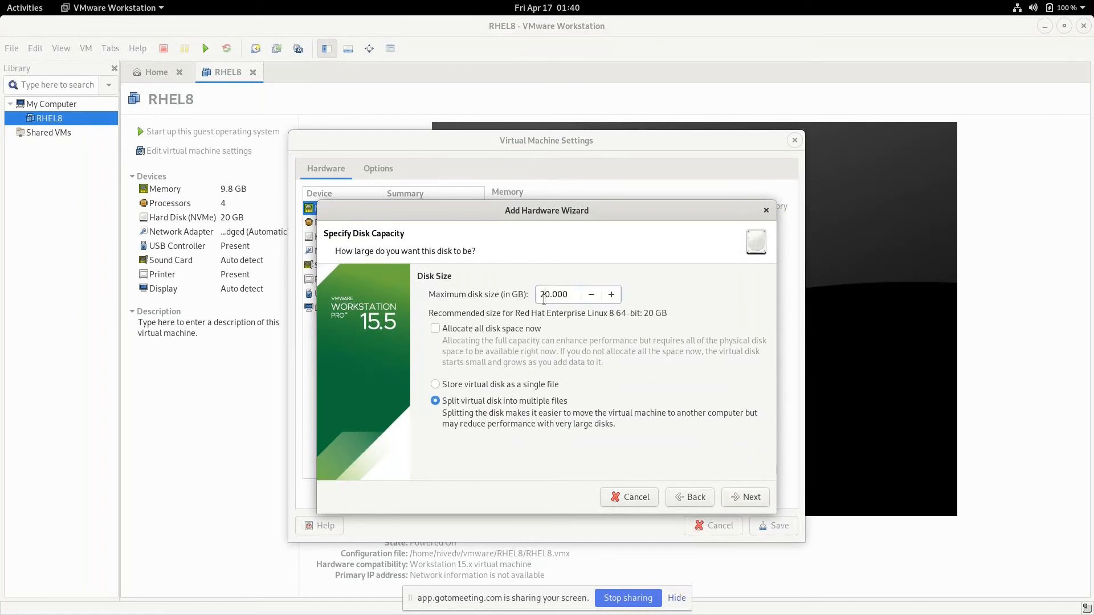
pyautogui.press('BackSpace')
pyautogui.write('1')
pyautogui.click(432, 384)
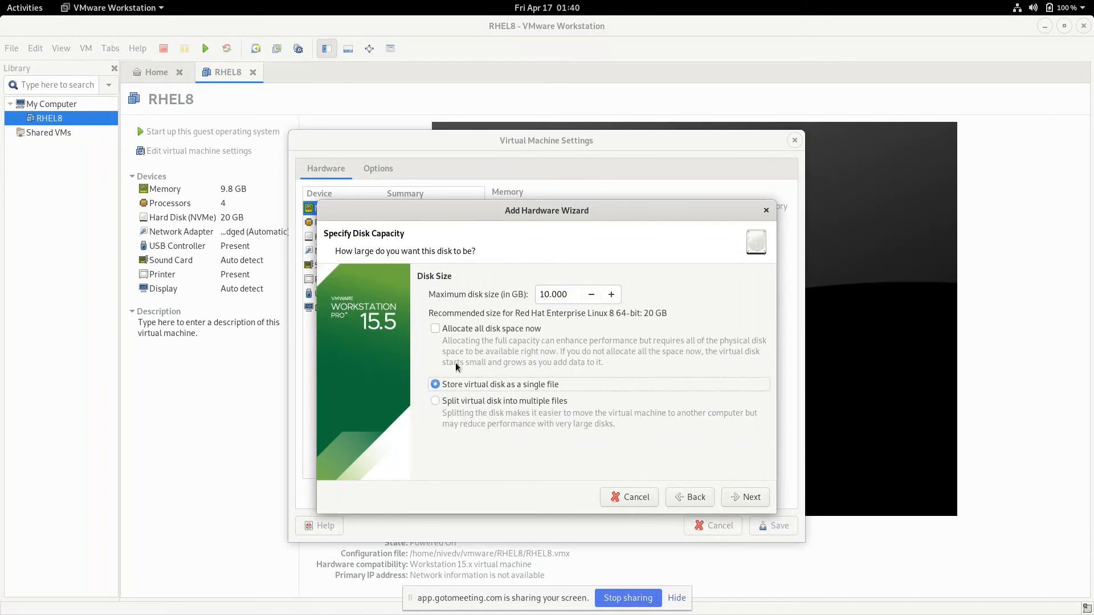
pyautogui.click(742, 497)
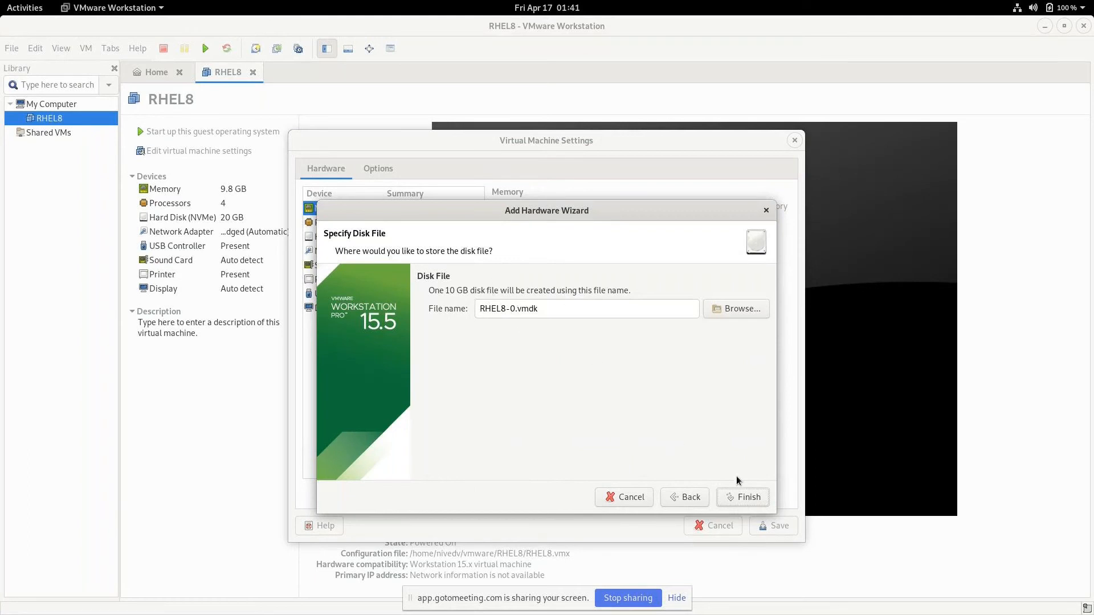
pyautogui.click(743, 497)
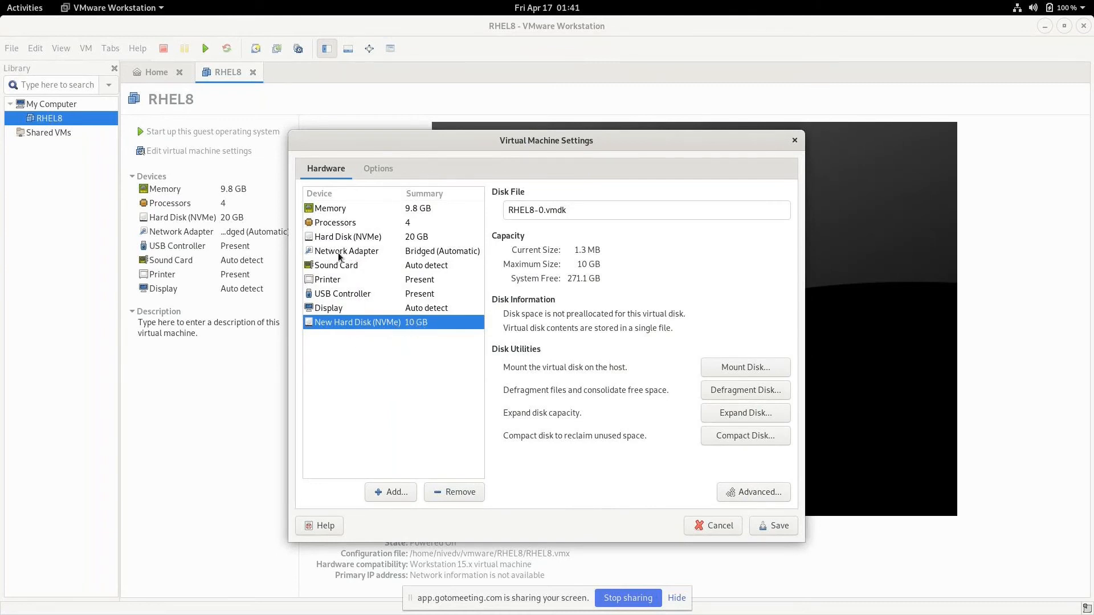
# Add a second network adapter using the NAT connection and save the virtual machine settings
pyautogui.click(399, 491)
pyautogui.click(441, 365)
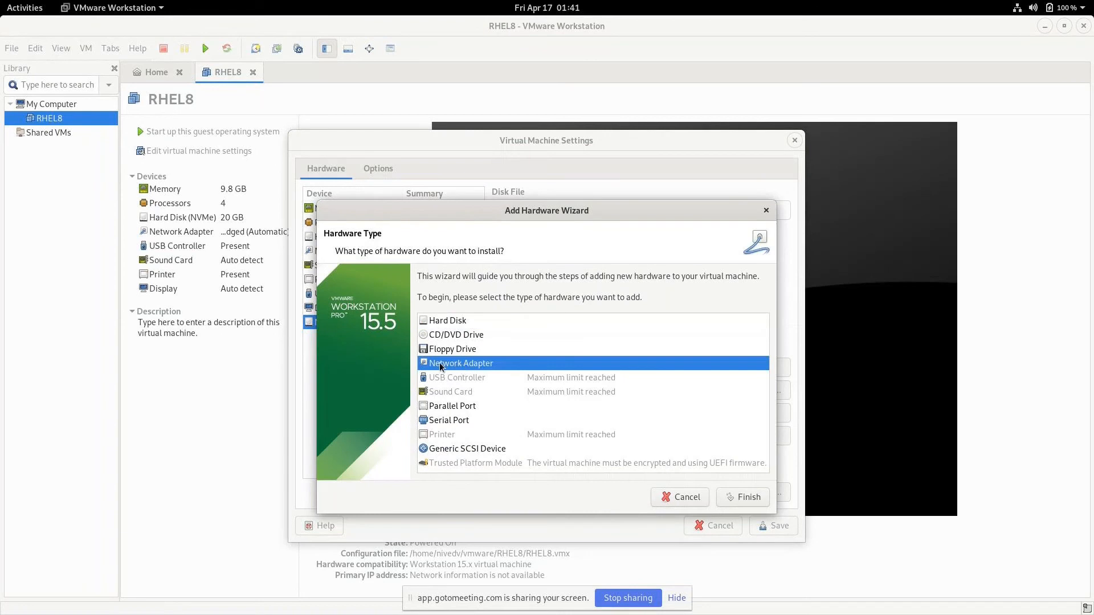
pyautogui.click(740, 498)
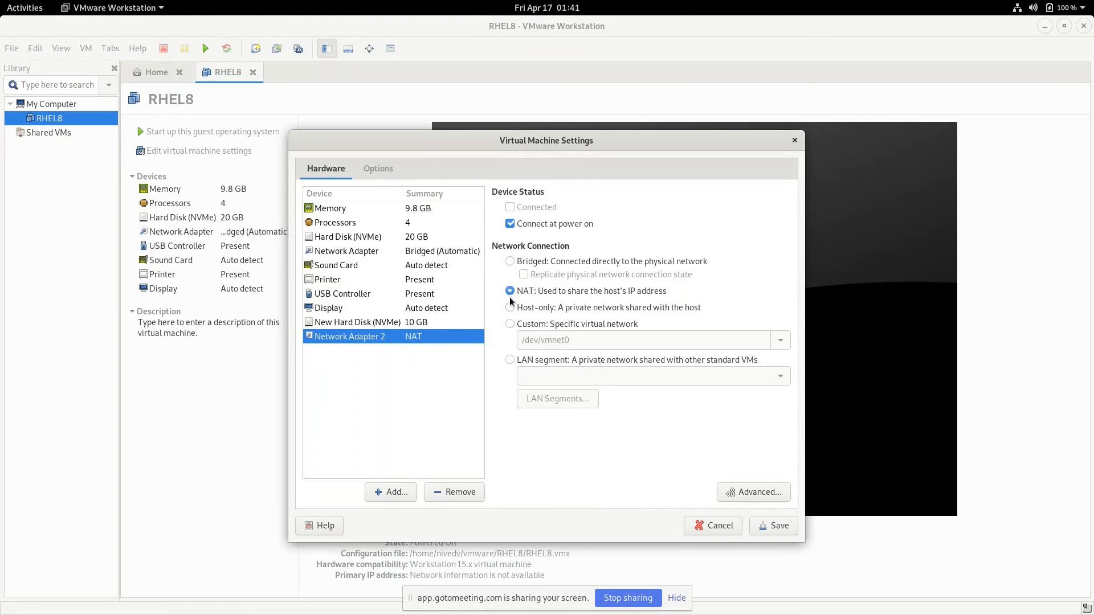
pyautogui.click(771, 525)
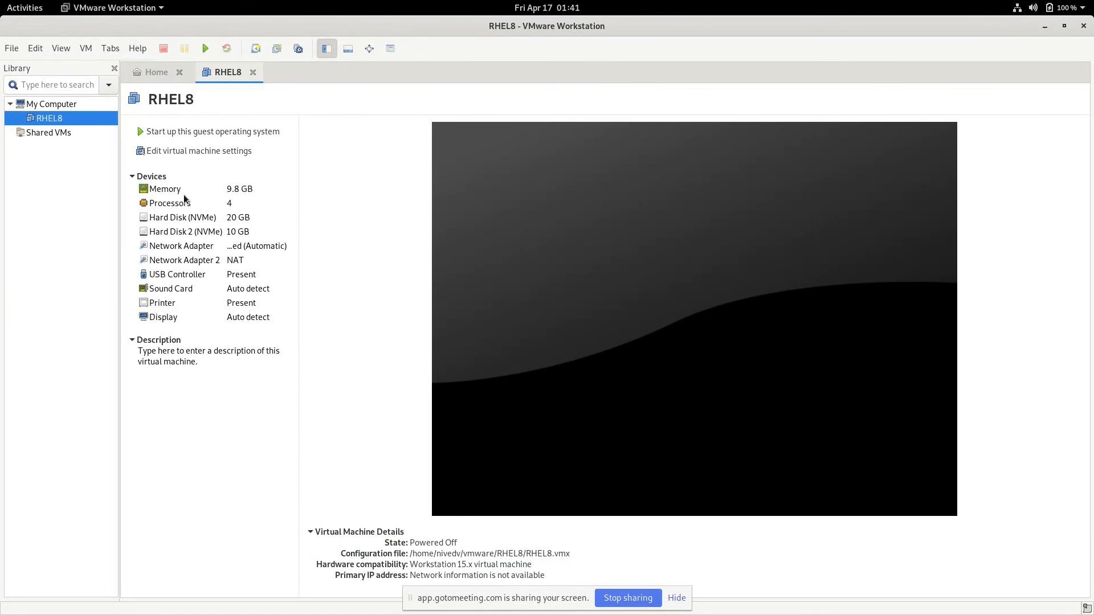
# Start the RHEL8 guest again and boot its default Red Hat Enterprise Linux 8.0 entry
pyautogui.click(215, 132)
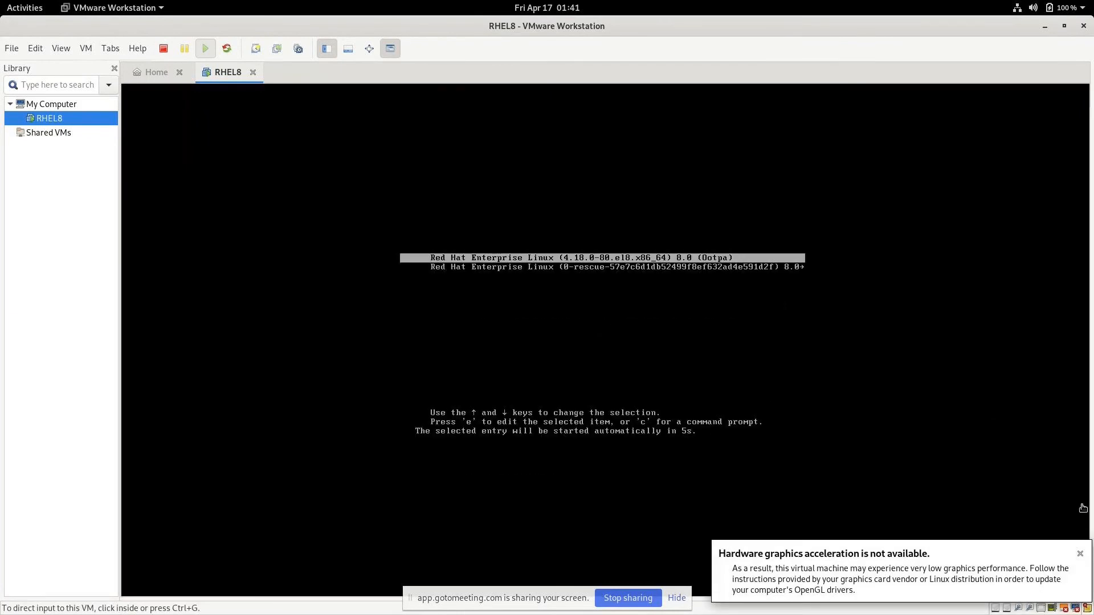
pyautogui.click(746, 386)
pyautogui.press('Return')
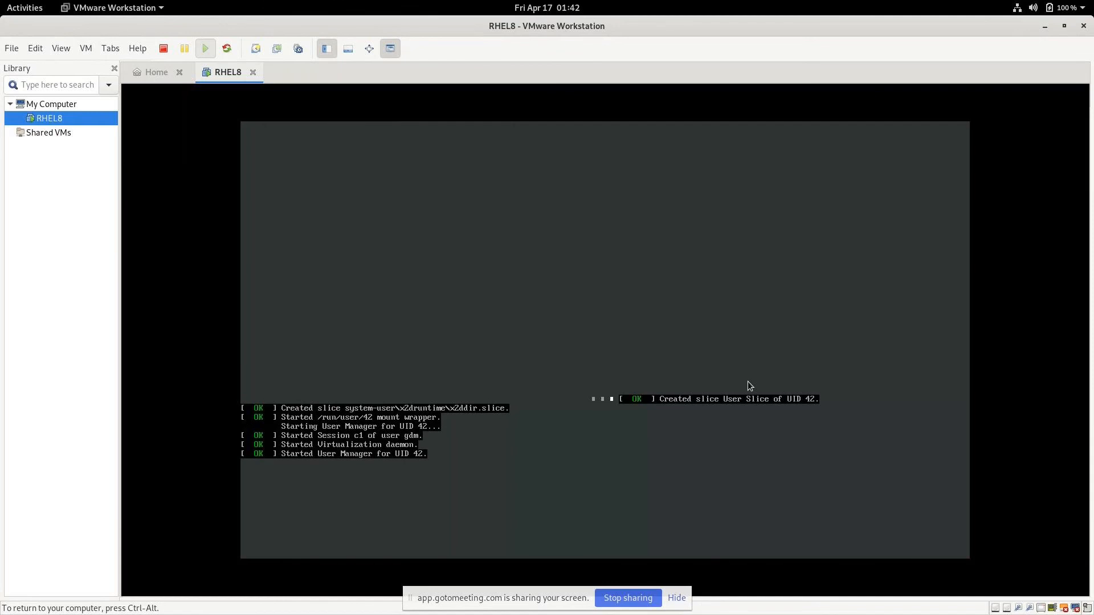
# Sign in to the restarted guest with the account password
pyautogui.click(643, 327)
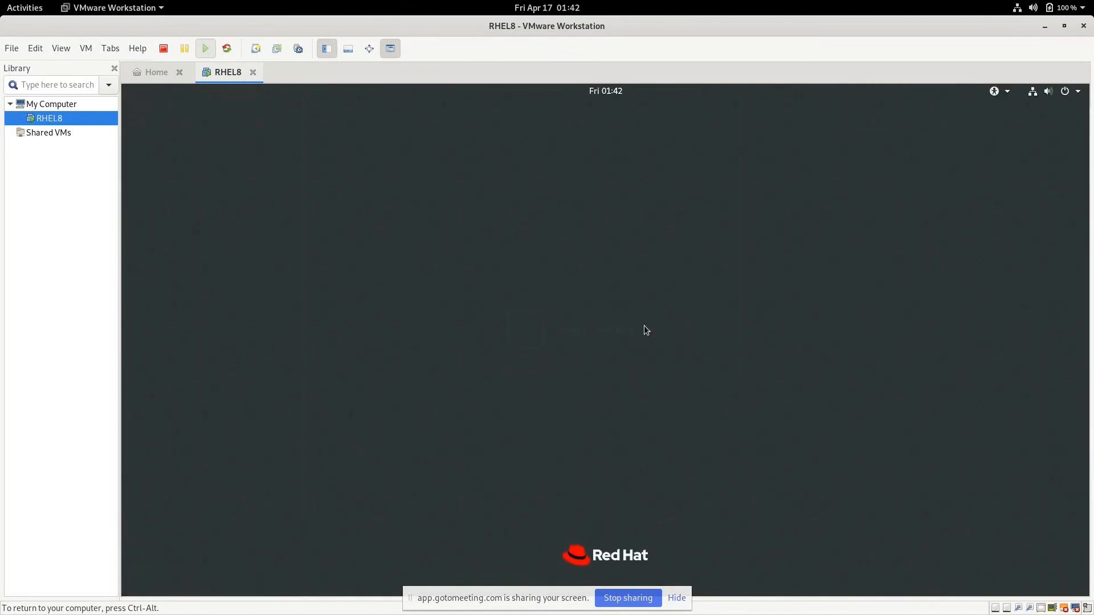
pyautogui.write('******')
pyautogui.press('Return')
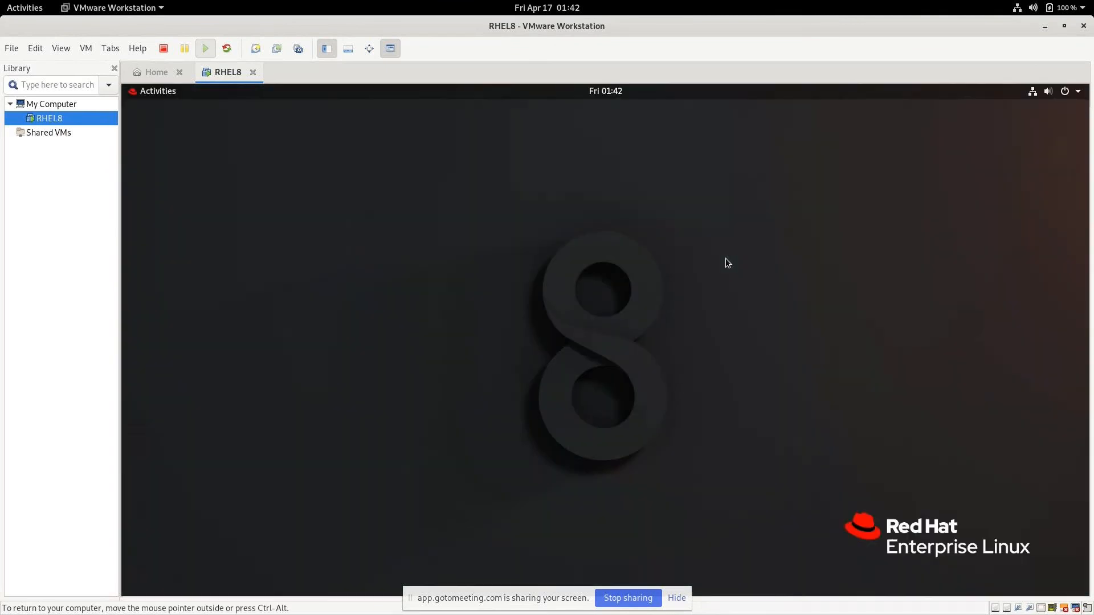
# Open a terminal with enlarged text and run lsblk to check that the added disk is listed with its size
pyautogui.click(159, 98)
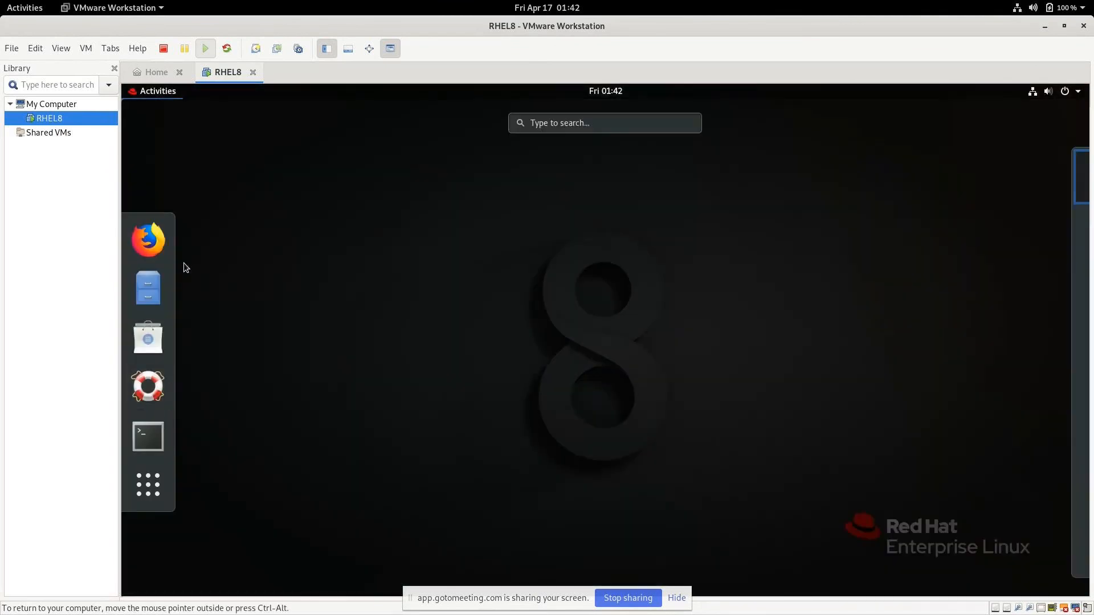
pyautogui.click(146, 435)
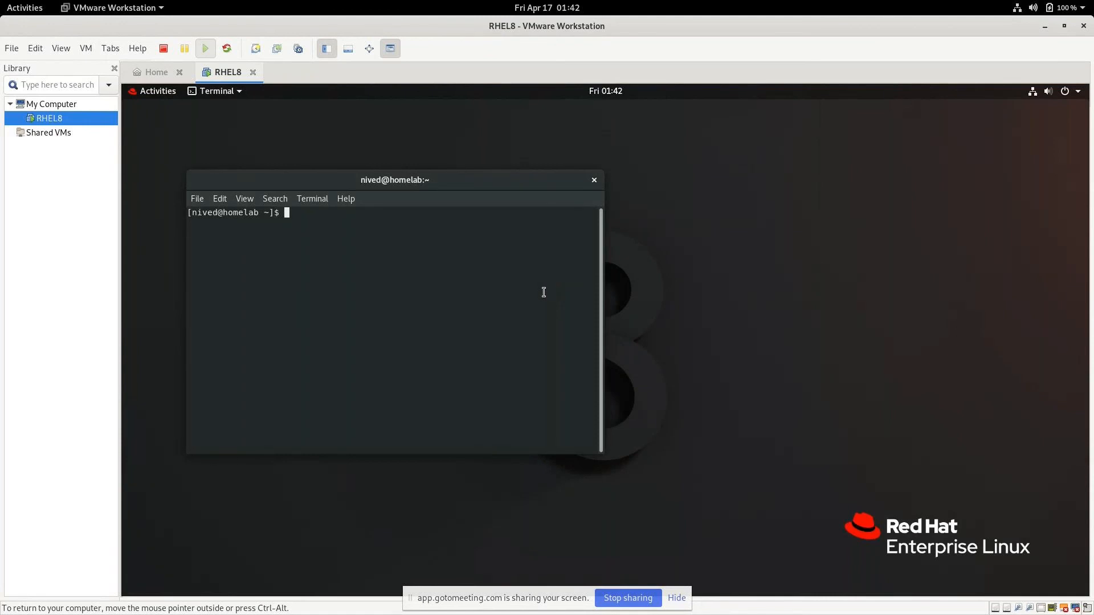
pyautogui.hotkey('ctrl', '+')
pyautogui.hotkey('ctrl', '+')
pyautogui.write('lsblk')
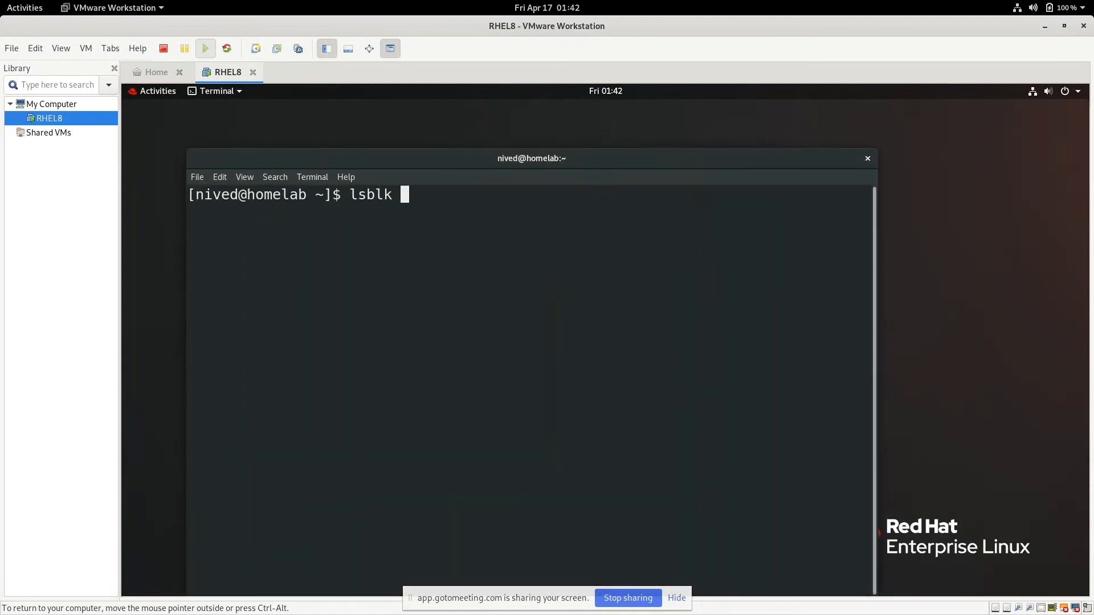
pyautogui.press('Return')
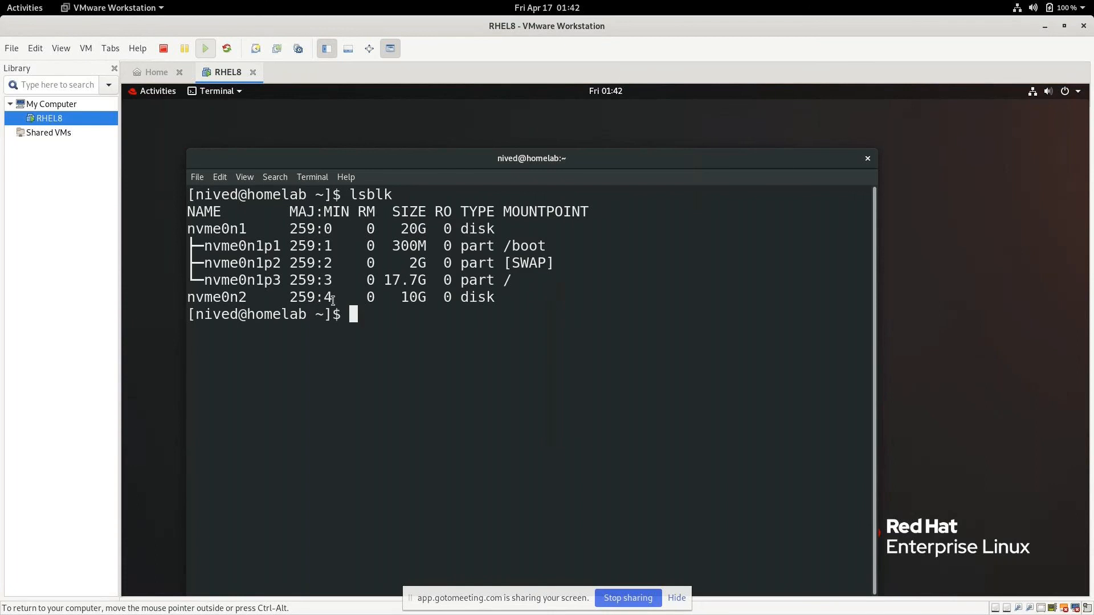
pyautogui.moveTo(249, 297); pyautogui.dragTo(193, 300)
pyautogui.moveTo(391, 298); pyautogui.dragTo(426, 297)
pyautogui.click(456, 379)
# Clear the terminal and run ifconfig | less to check the added network interface and its IP address
pyautogui.hotkey('ctrl', 'l')
pyautogui.write('ifconfig | less')
pyautogui.press('Return')
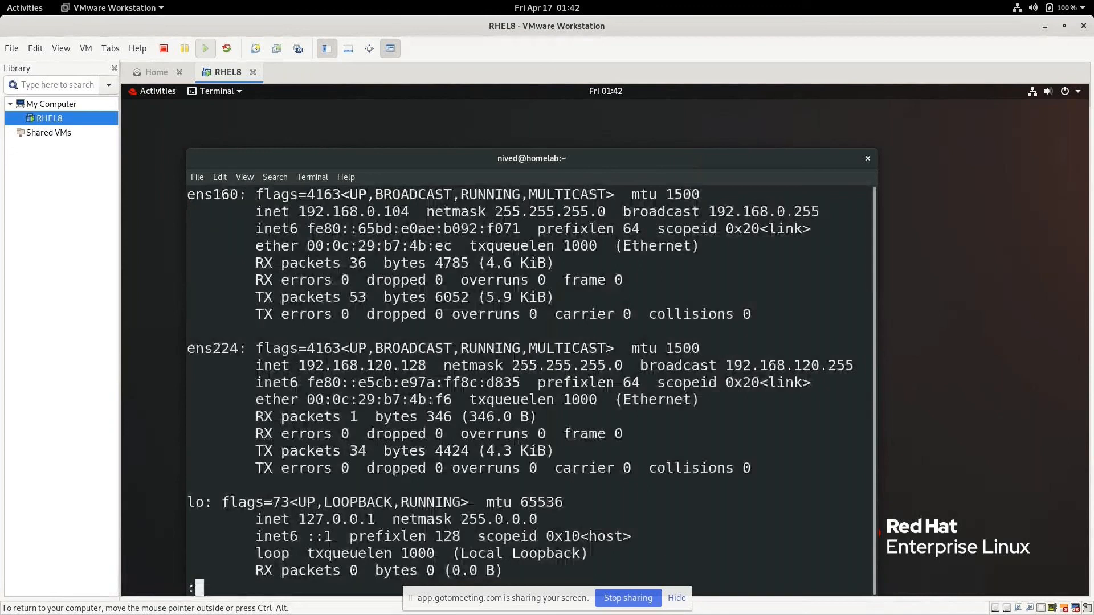
pyautogui.moveTo(238, 348); pyautogui.dragTo(187, 348)
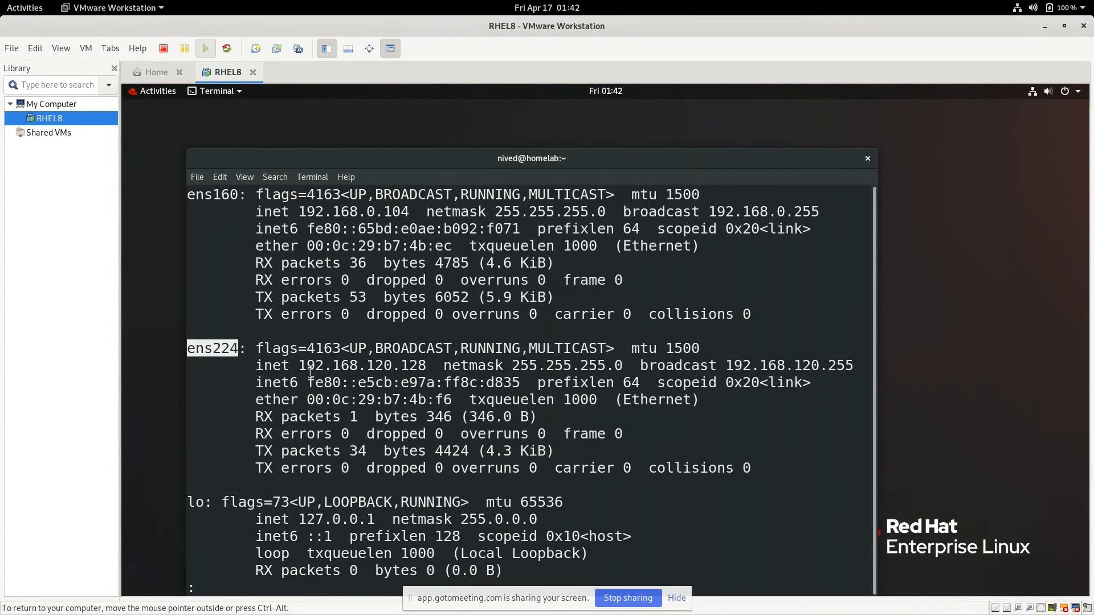
pyautogui.moveTo(308, 369); pyautogui.dragTo(409, 370)
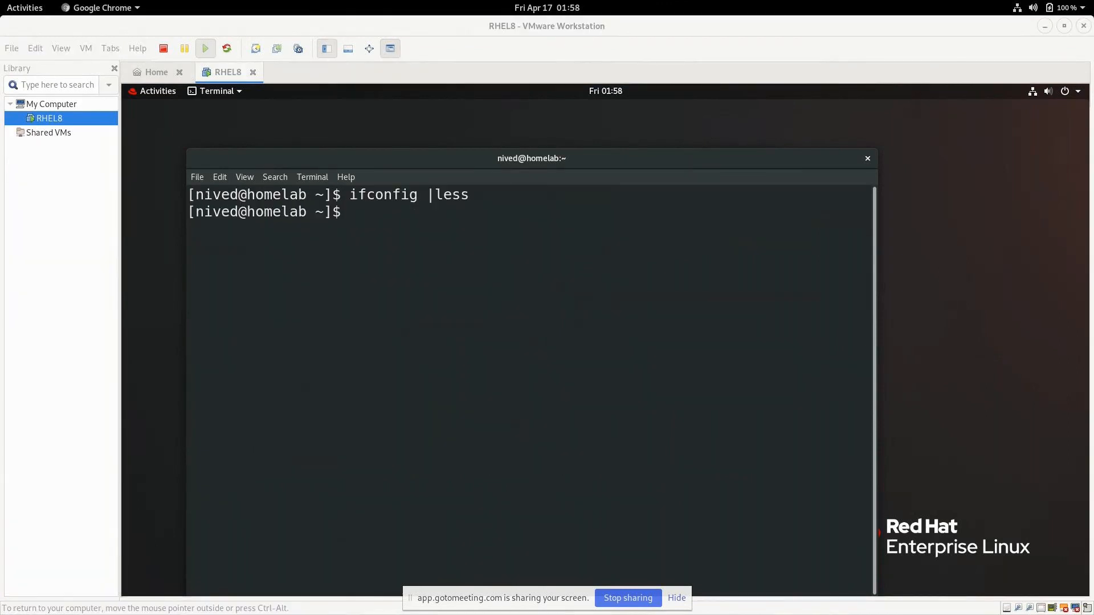
# Power off the guest from the terminal with the poweroff command
pyautogui.write('power')
pyautogui.write('off')
pyautogui.press('Return')
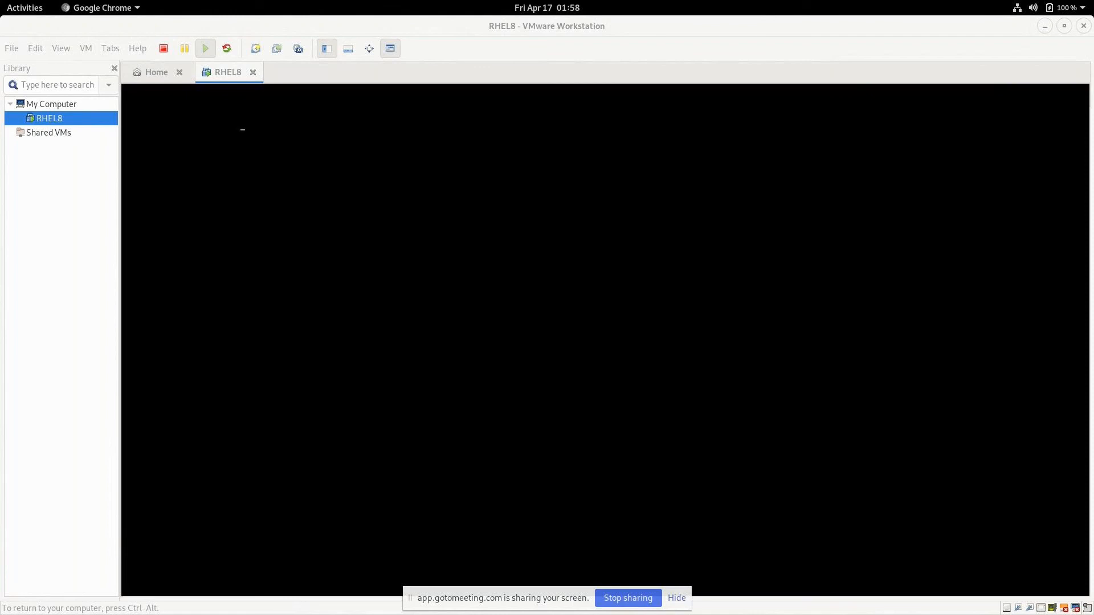